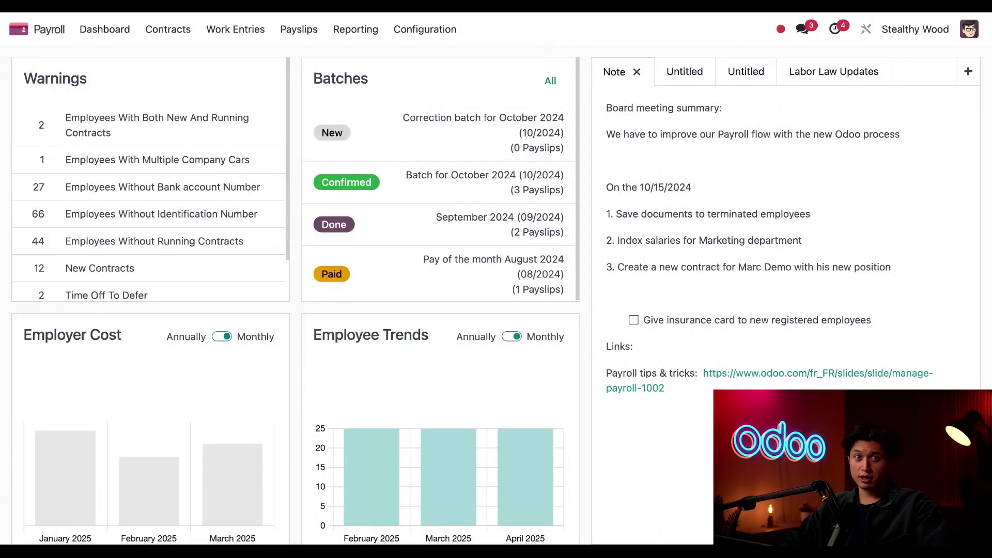
Step: Open the Structure Types list from the Configuration > Salary menu
click(444, 31)
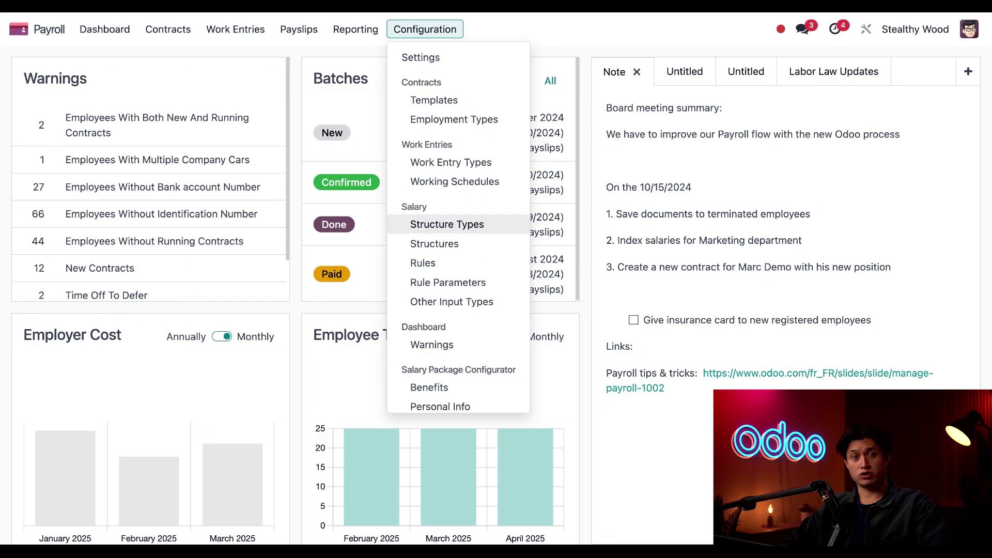
click(447, 224)
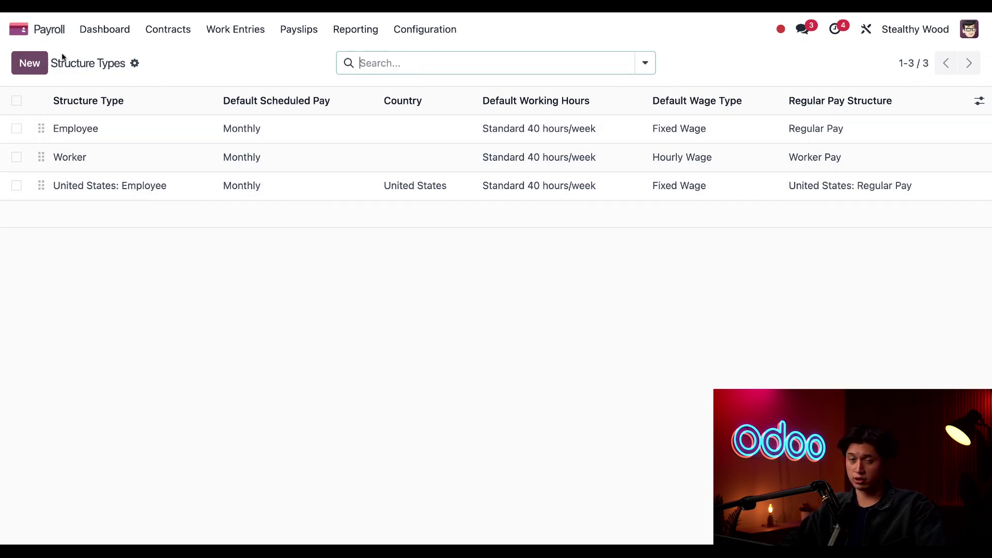
Step: Create a structure type named Intern with the country cleared and Hourly Wage as default wage type
click(35, 63)
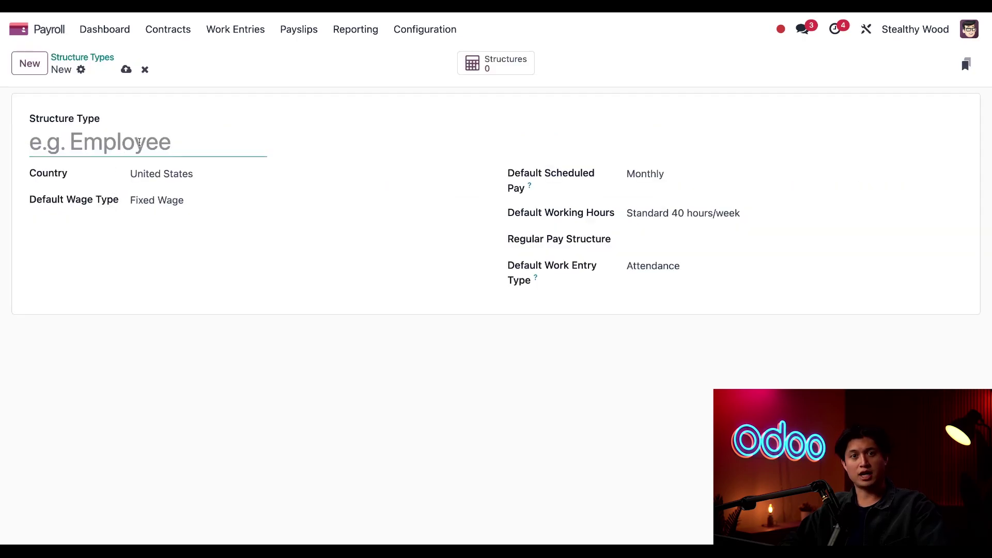
text(Intern)
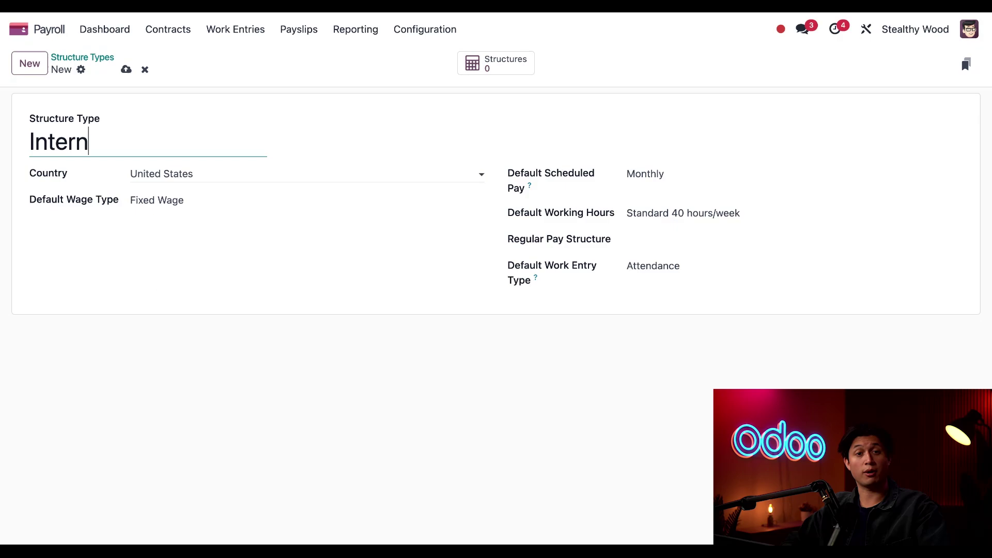
key(Tab)
key(BackSpace)
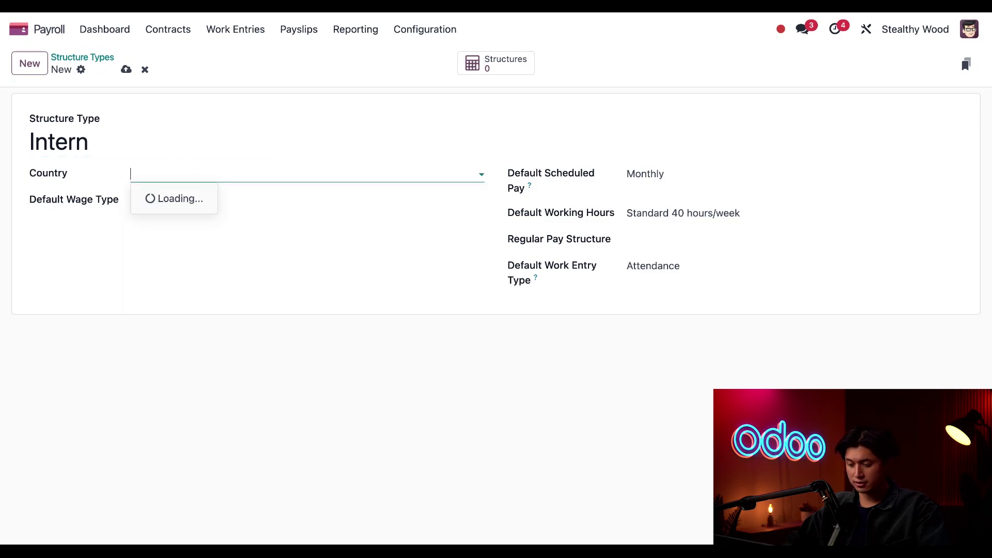
click(346, 391)
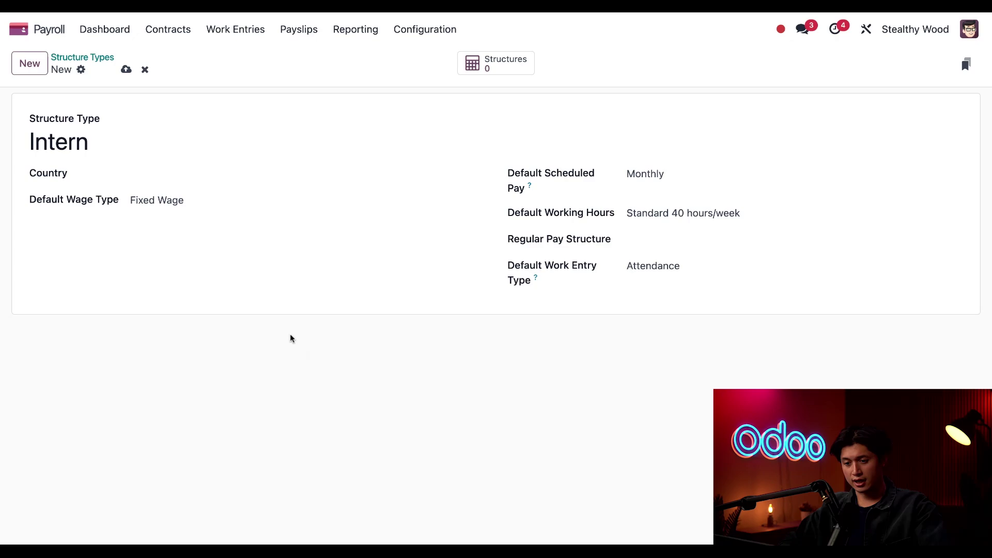
click(245, 203)
click(248, 213)
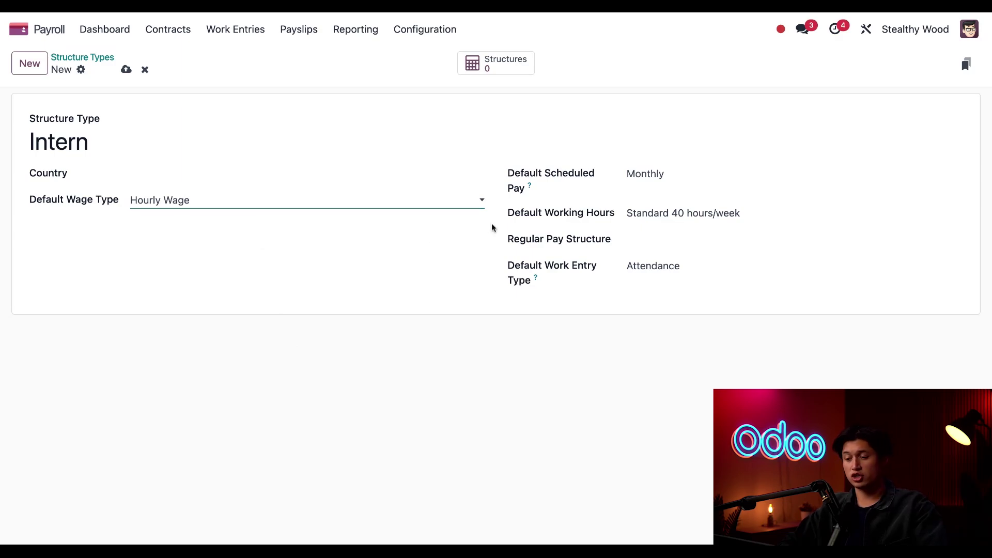
Step: Set the Intern type's scheduled pay to Weekly and working hours to Apprentice 20 hours/week
click(694, 180)
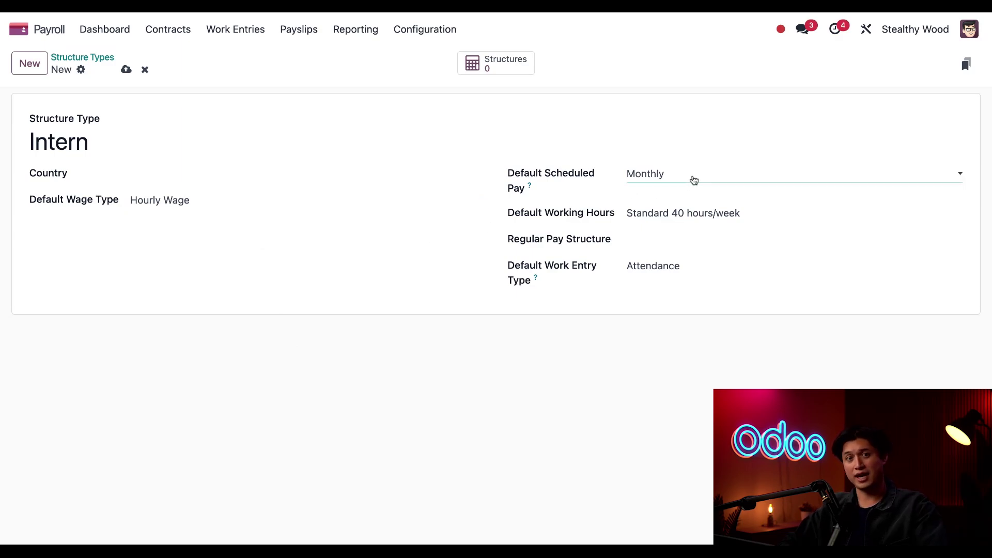
click(675, 395)
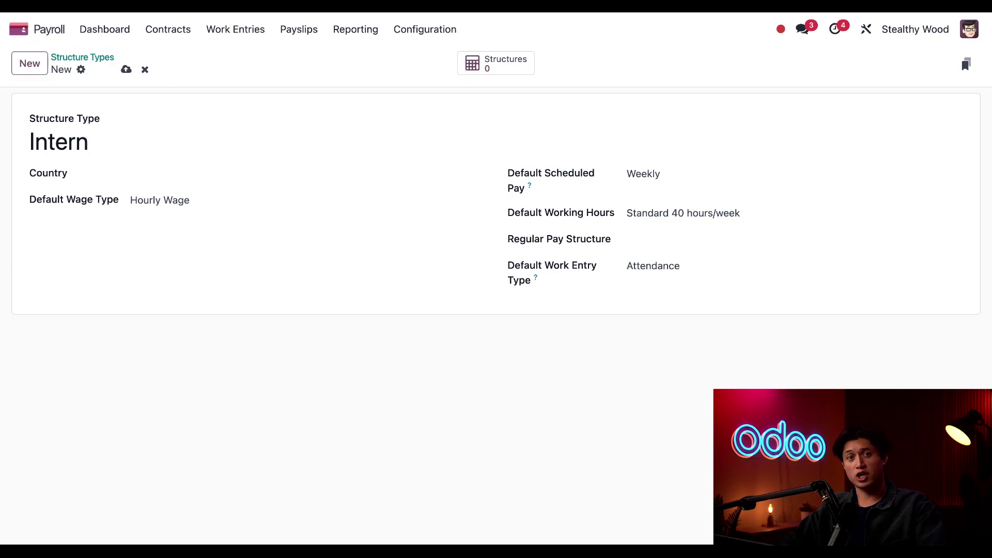
click(681, 213)
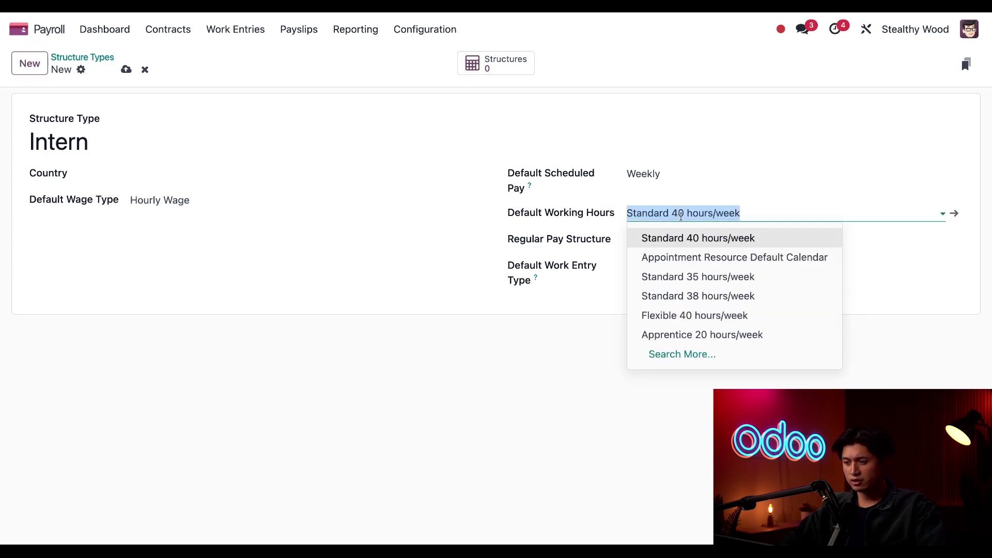
click(681, 336)
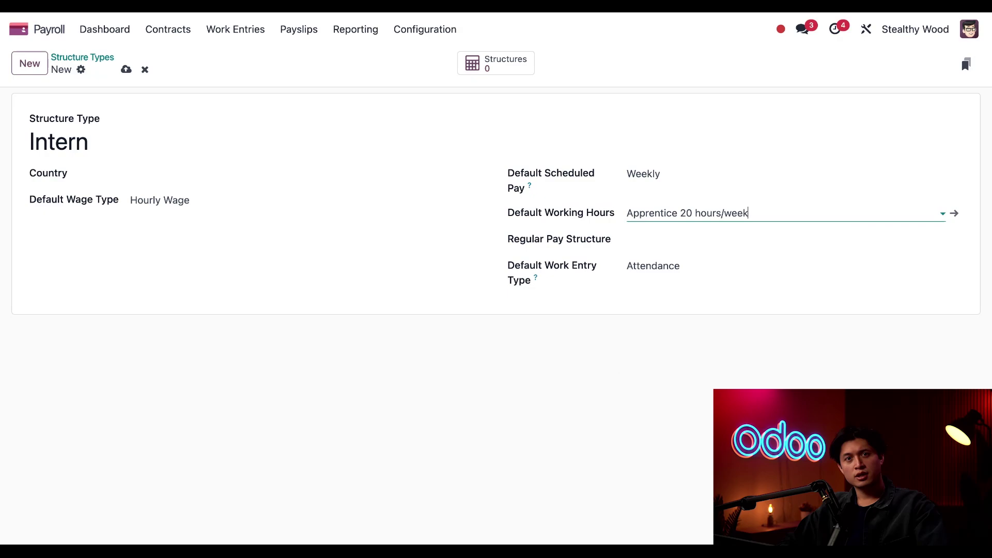
double_click(597, 240)
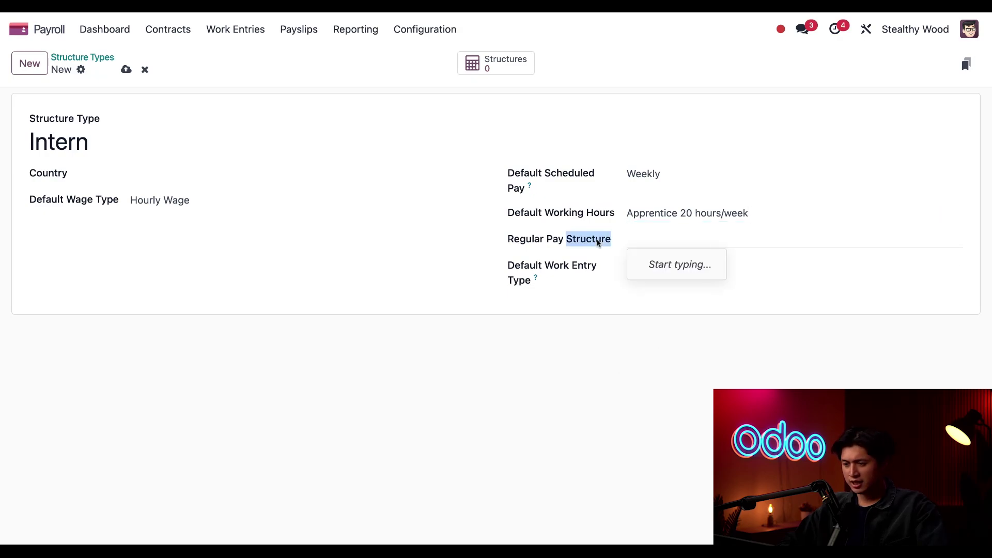
click(614, 352)
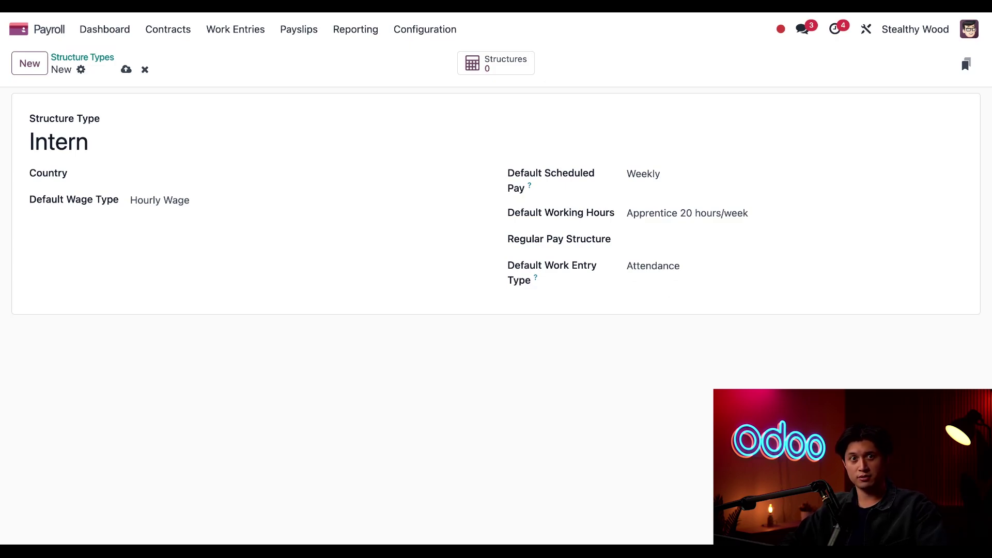
Step: Open Salary Structures and expand the Employee, Worker and United States: Employee groups
click(425, 29)
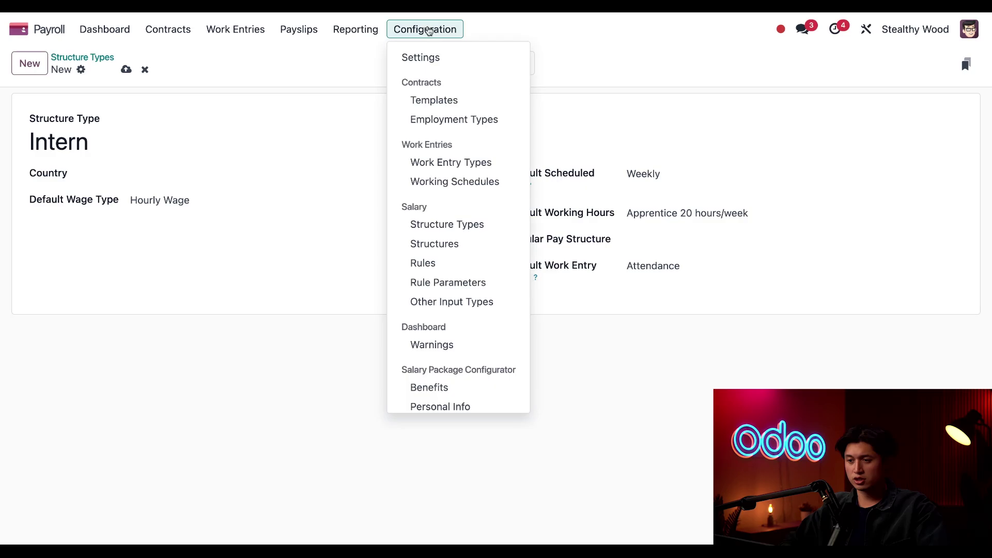
click(486, 246)
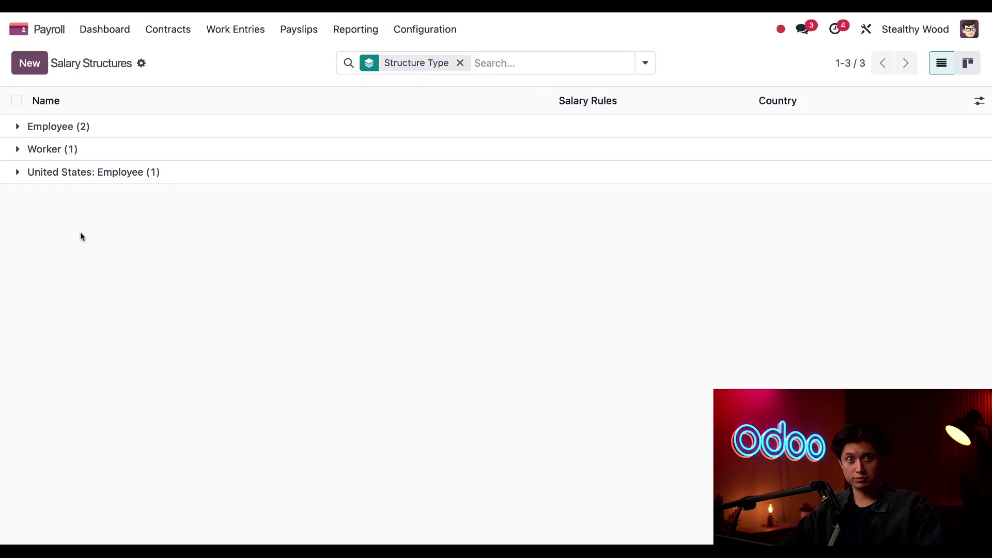
click(17, 132)
click(17, 209)
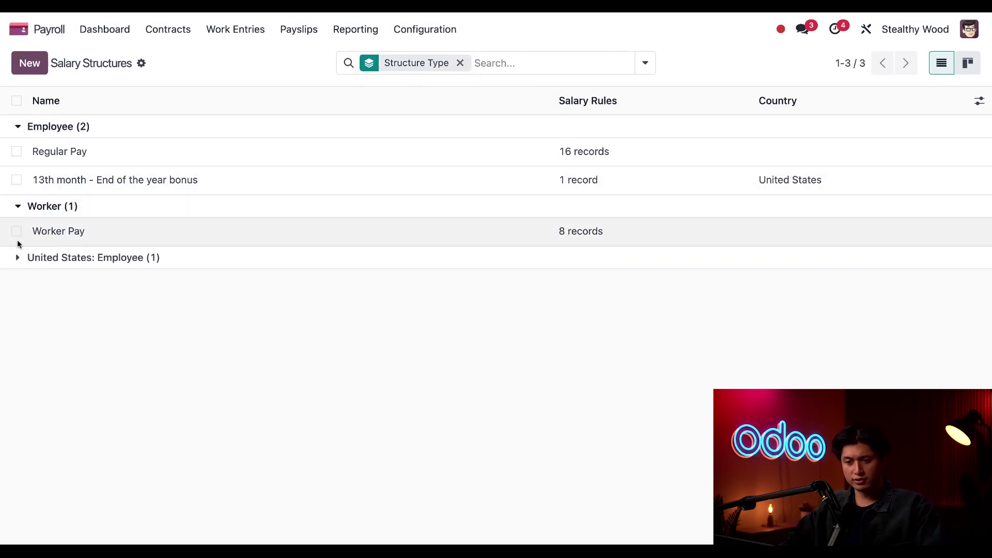
click(17, 258)
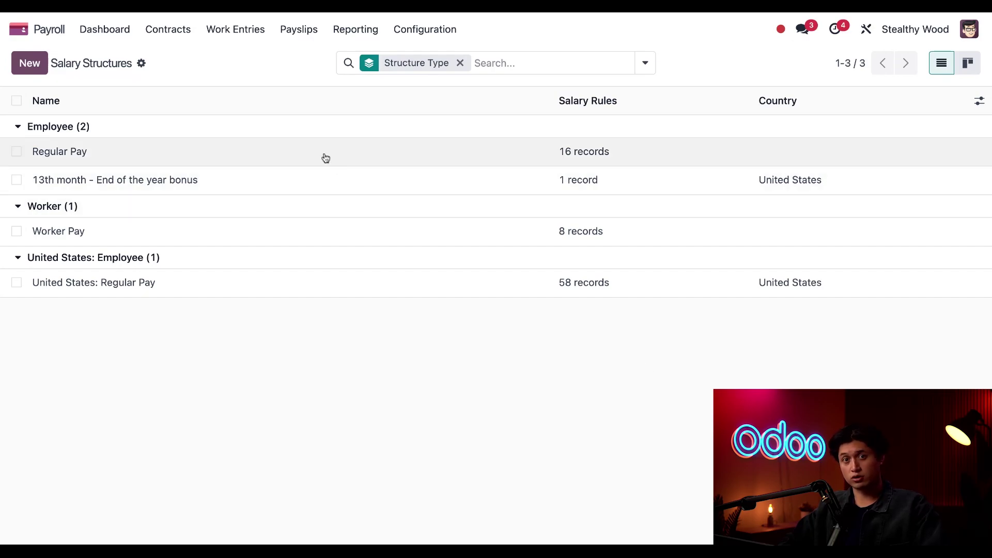
Step: Create a salary structure named Intern Pay of type Intern with no country
click(30, 64)
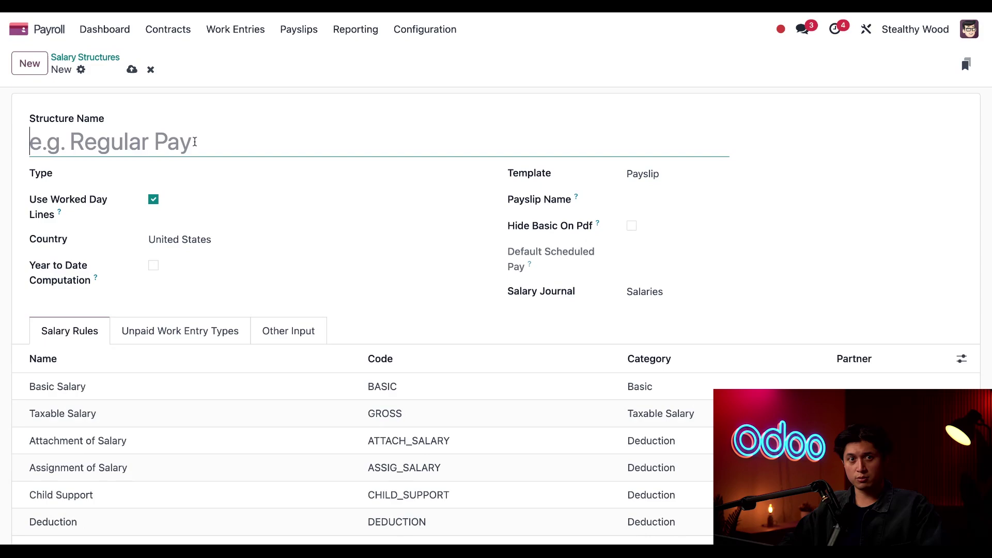
text(Intern Pay)
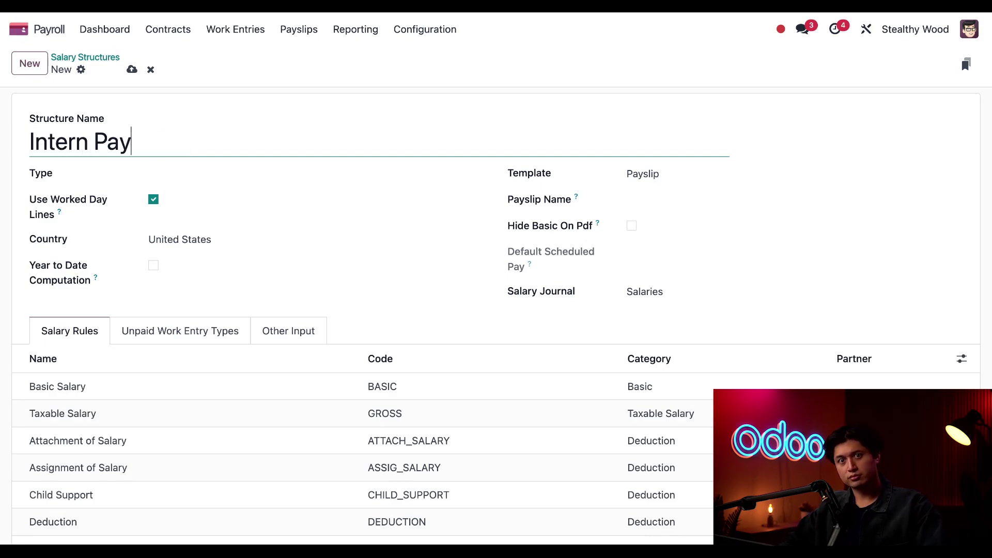
click(203, 171)
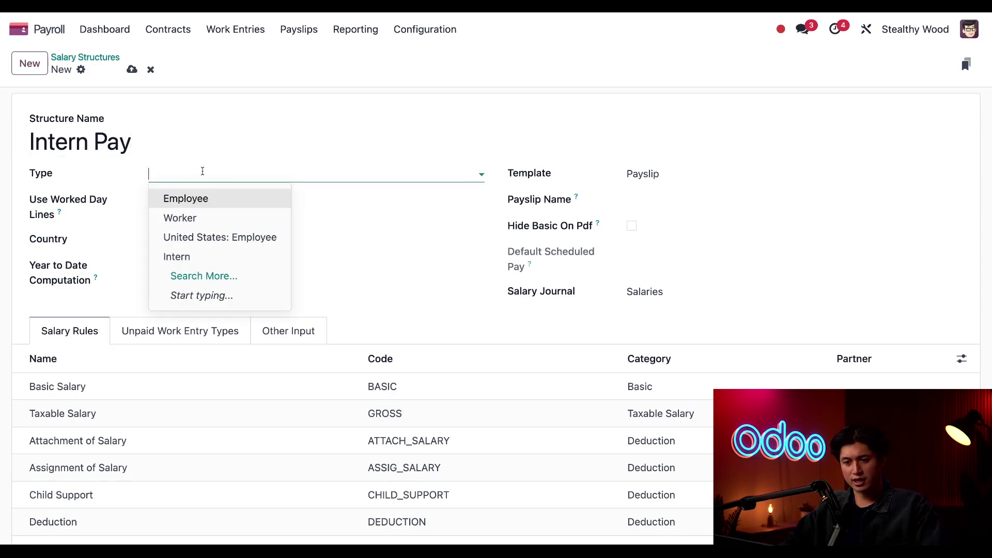
click(201, 260)
click(21, 186)
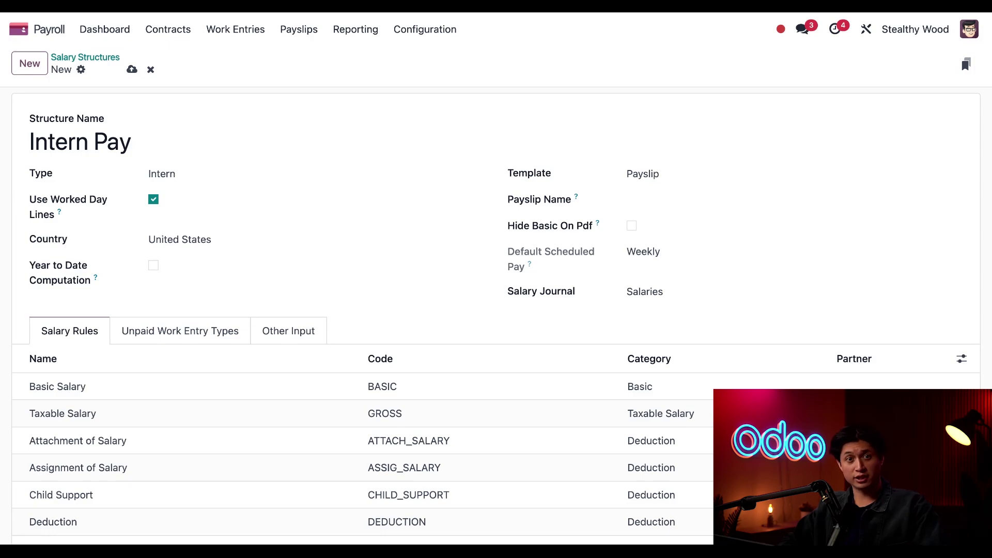
click(198, 238)
key(BackSpace)
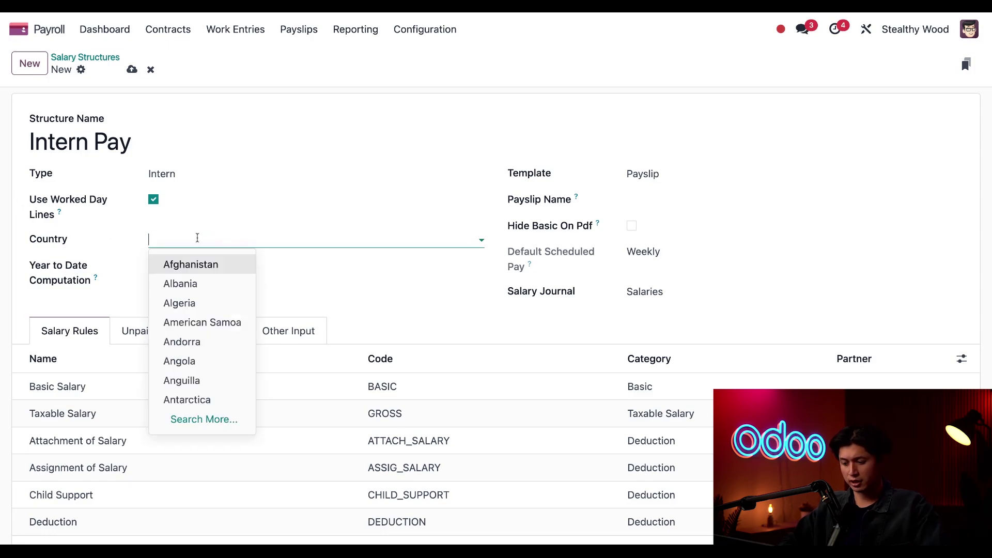
click(15, 252)
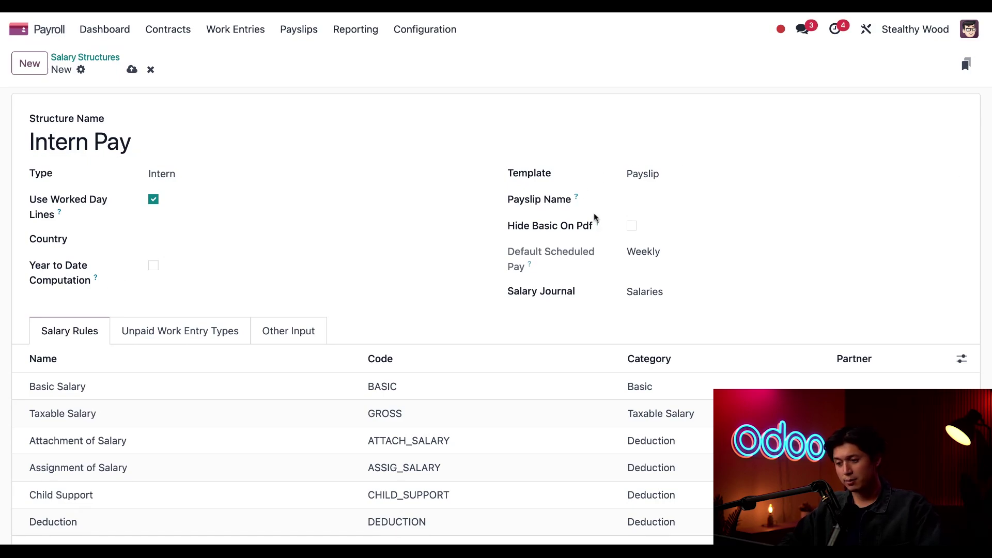
Step: Set the payslip name to Intern Payslip and review the default salary rules
click(675, 202)
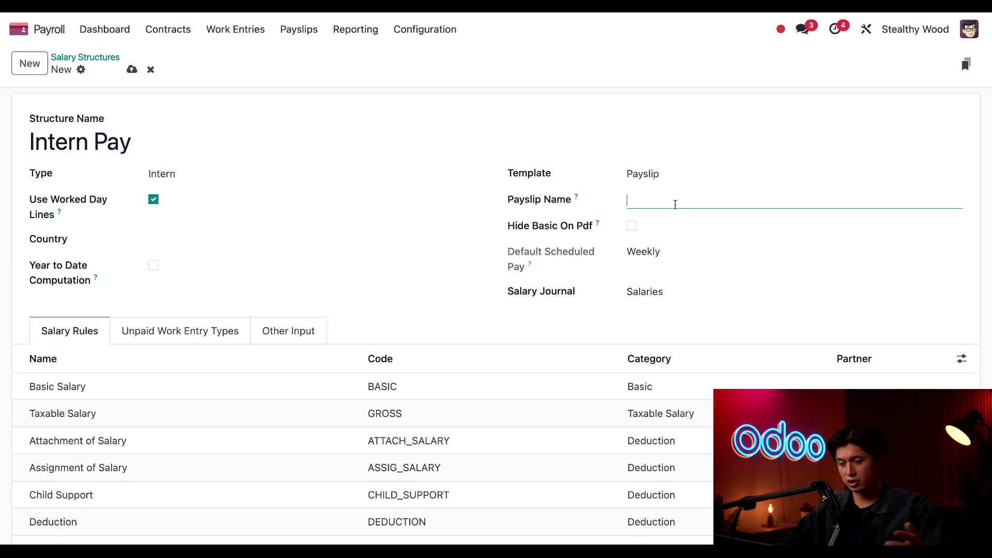
text(Intern )
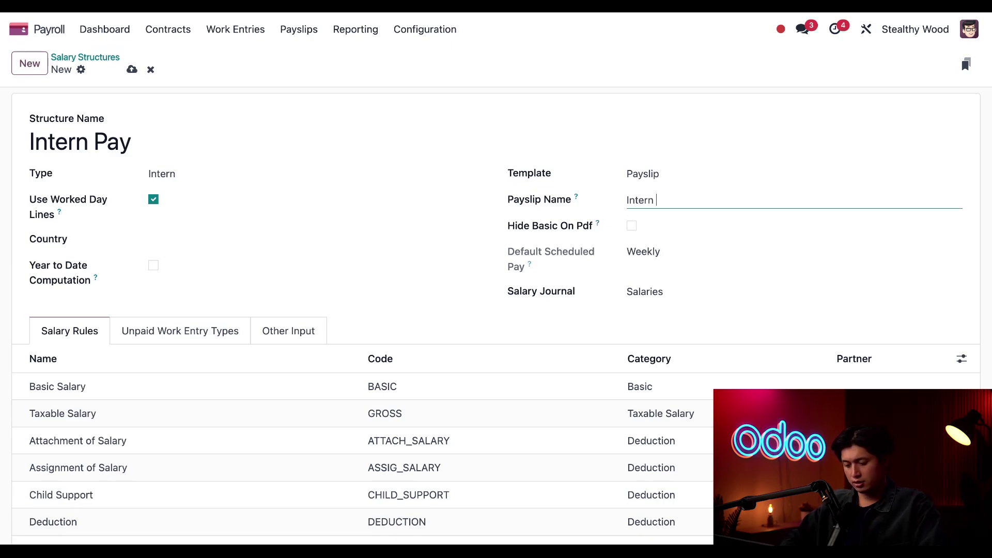
text(Payslip)
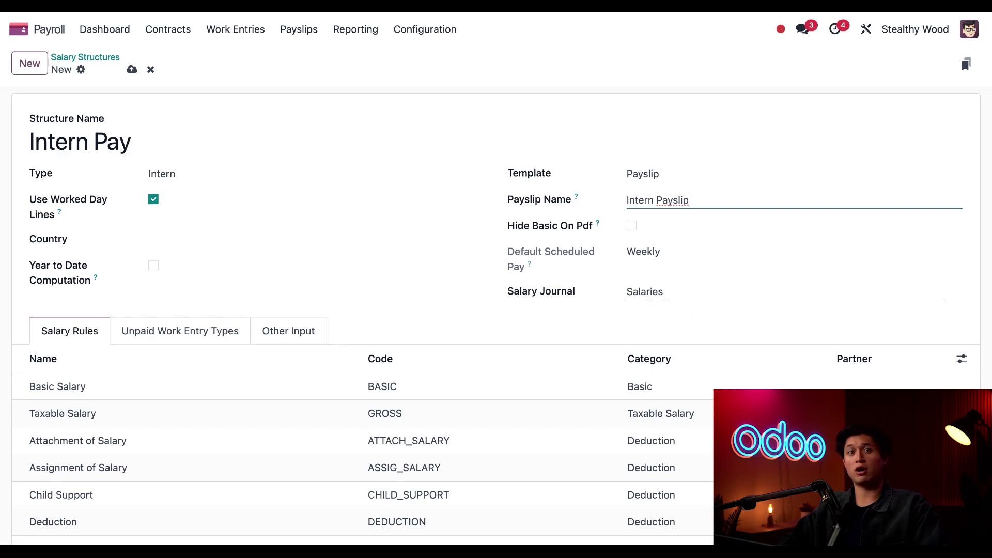
scroll(250, 368, down, 2)
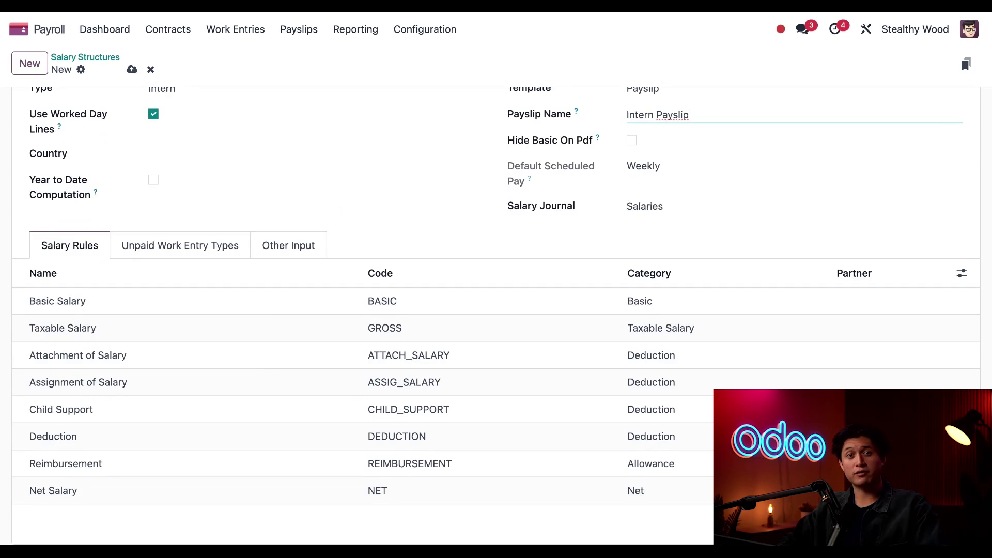
click(425, 29)
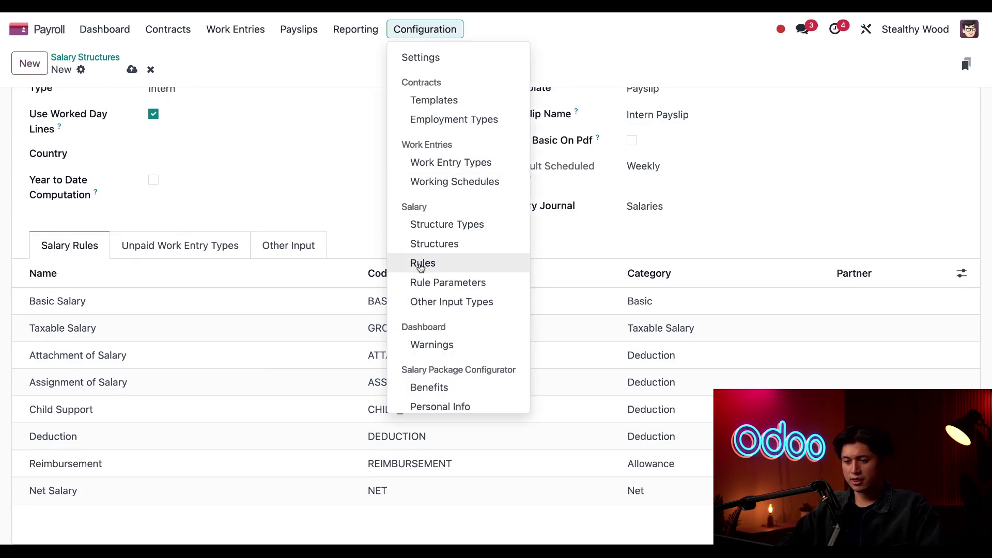
Step: Open Salary Rules and expand the Default Structure Rules Set and Intern Pay groups
click(421, 265)
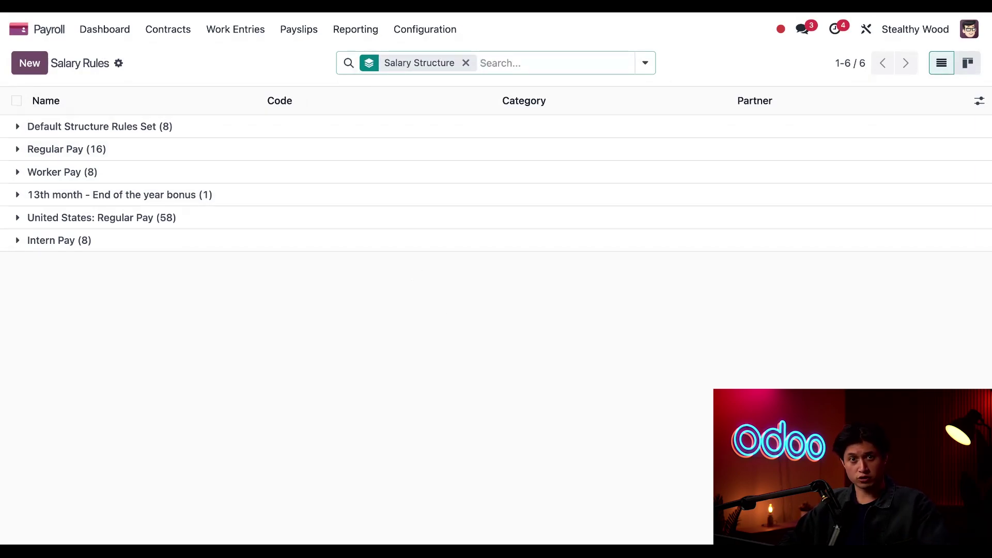
click(17, 127)
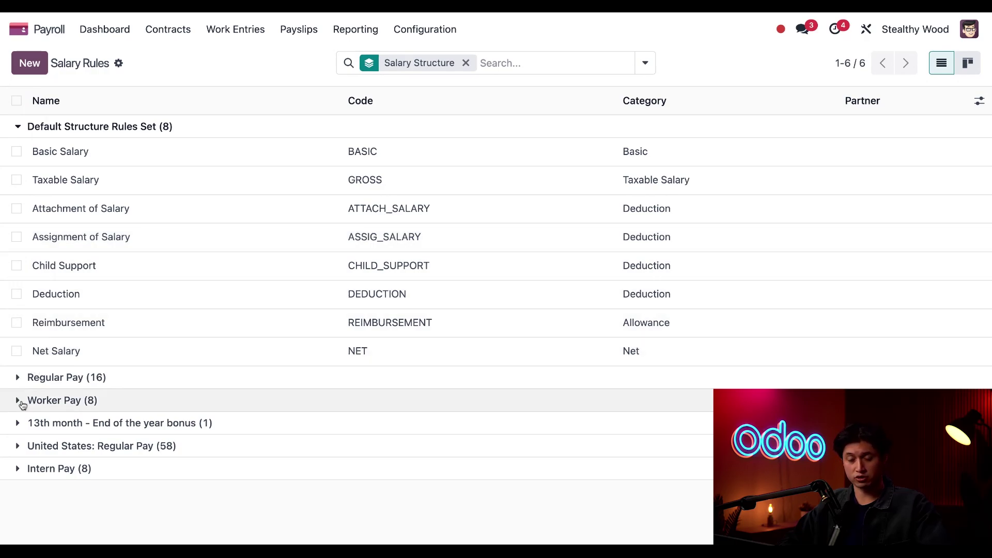
click(17, 469)
scroll(159, 419, down, 3)
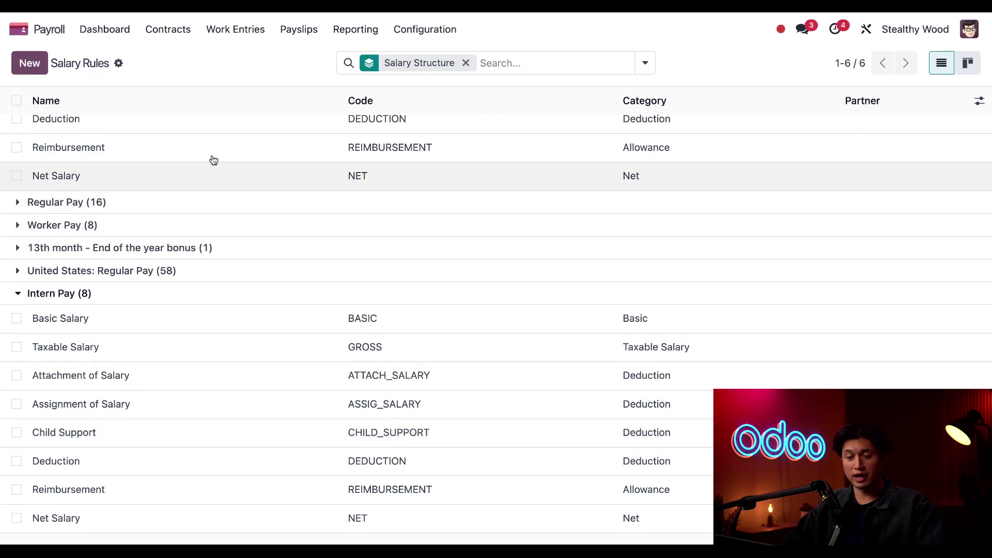
Step: Draft a new rule called Lunch Stipend, category Allowance, code STPD
click(36, 69)
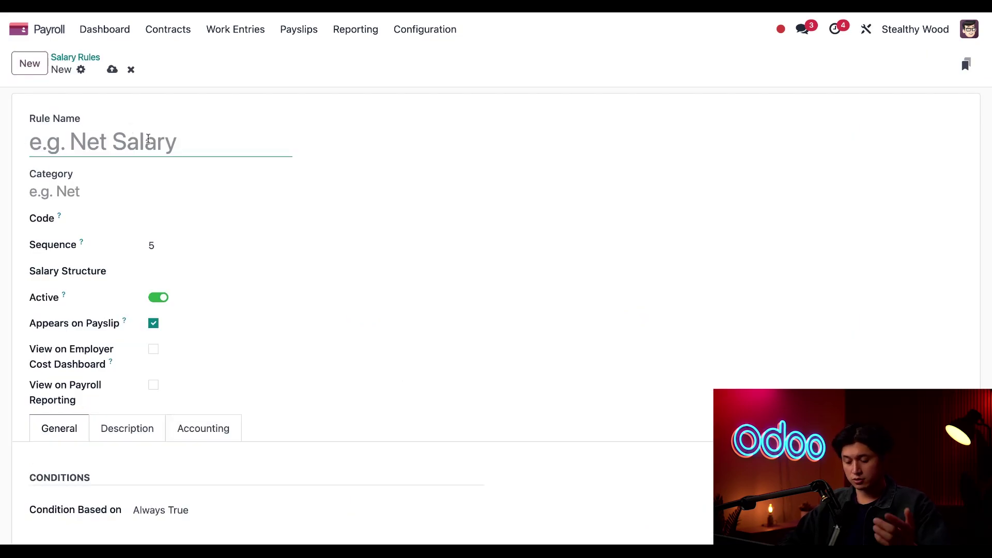
text(Lunch)
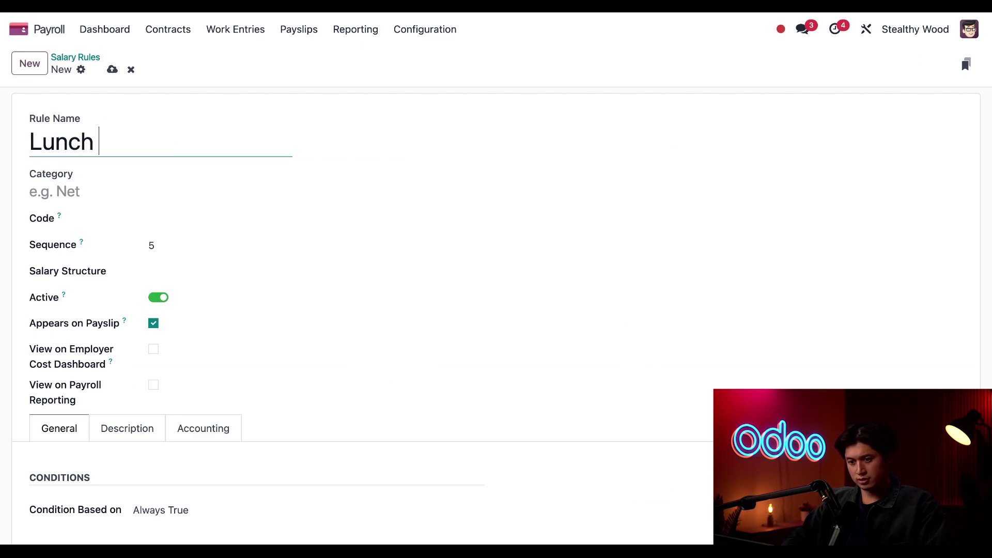
text( Stipend)
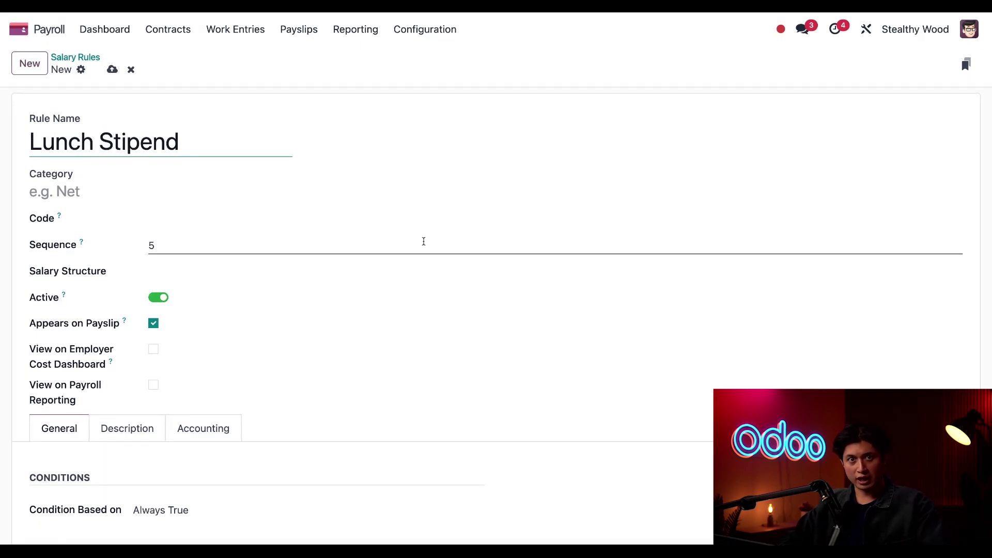
click(143, 193)
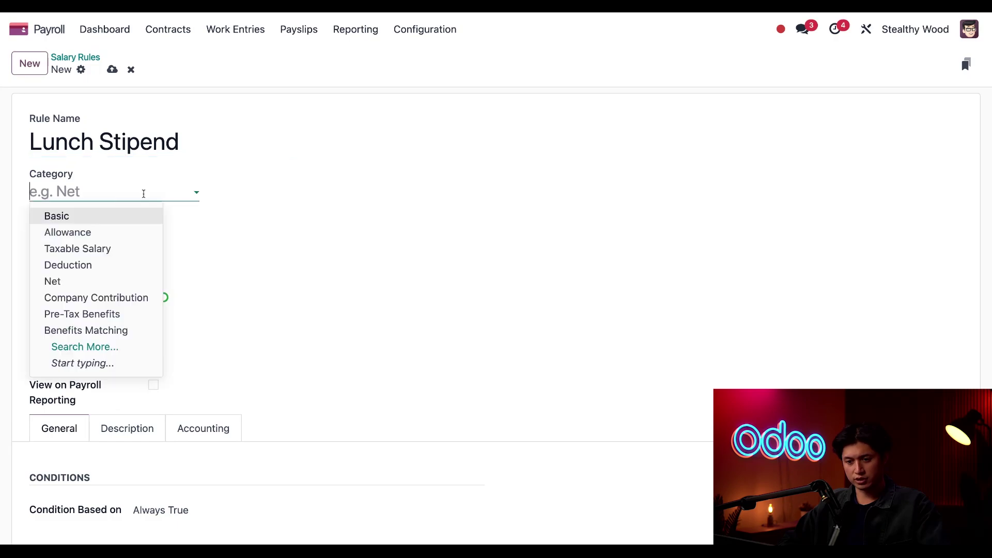
click(111, 233)
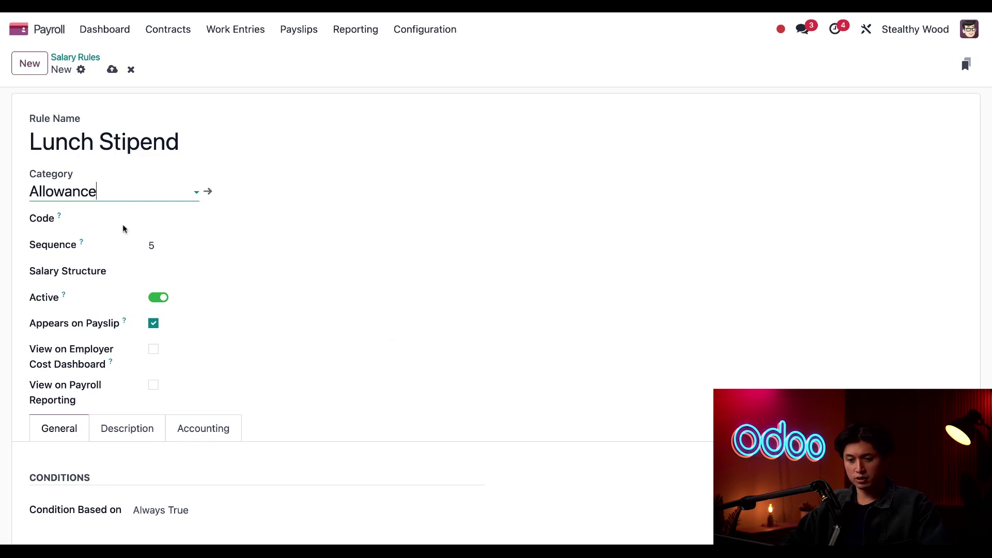
click(169, 219)
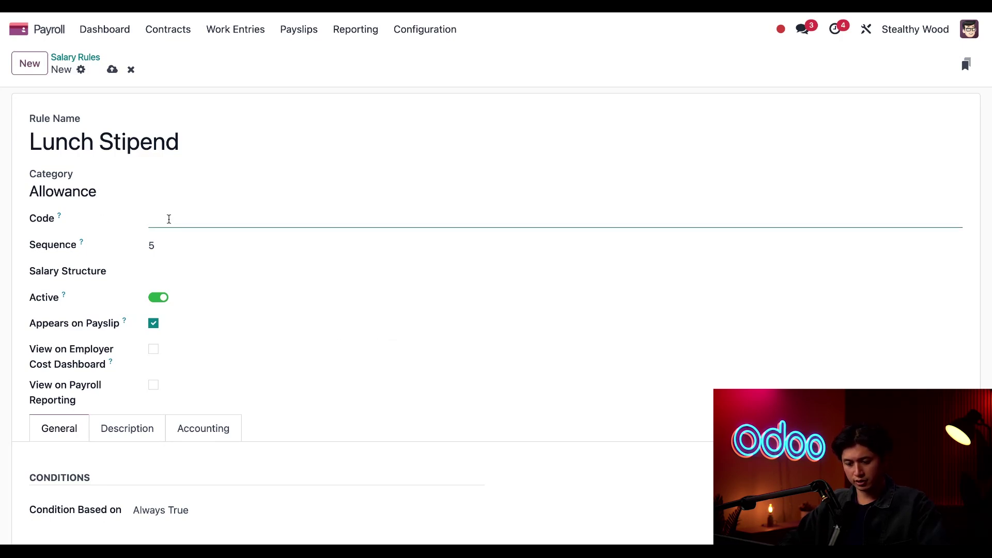
text(STPD)
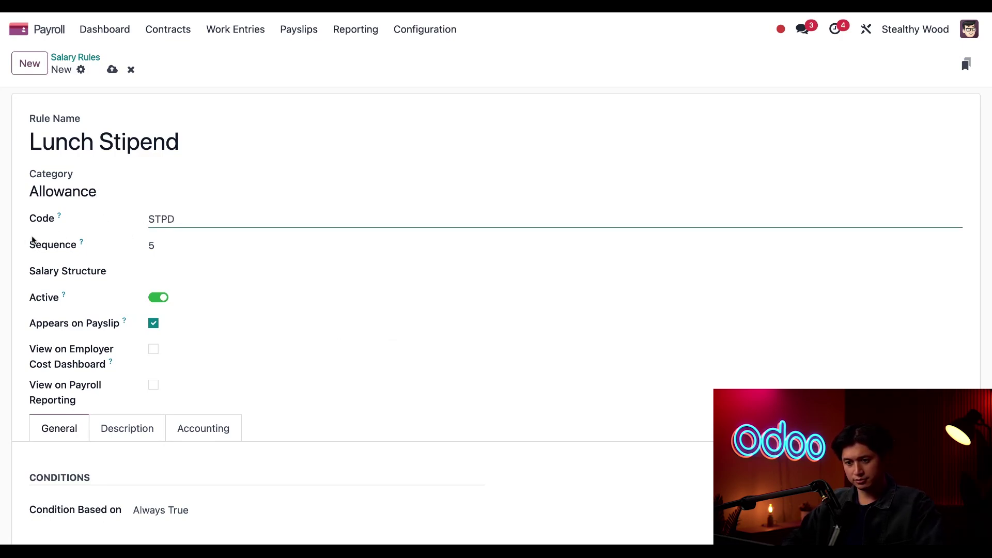
click(21, 237)
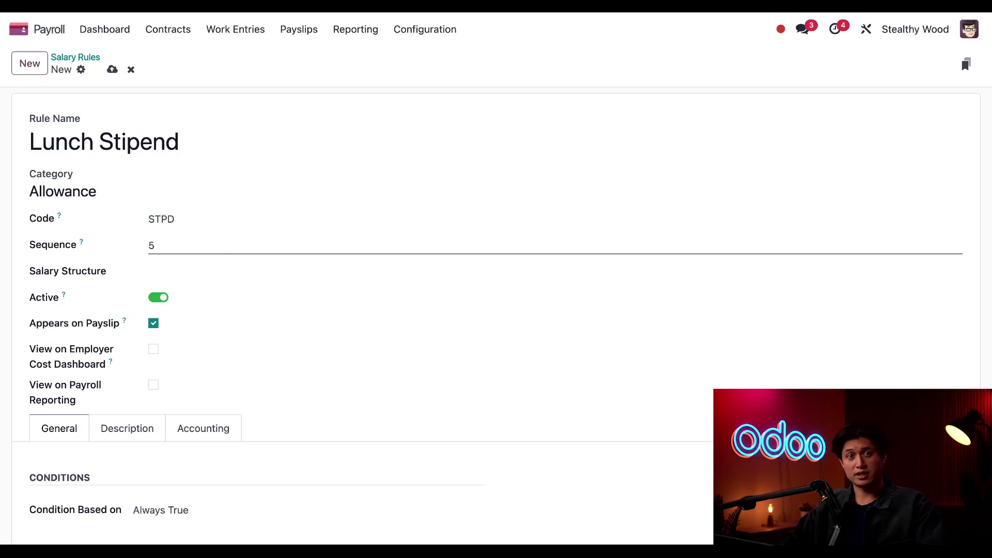
Step: Attach Lunch Stipend to Intern Pay, show it on Employer Cost Dashboard and Payroll Reporting, and save
click(217, 267)
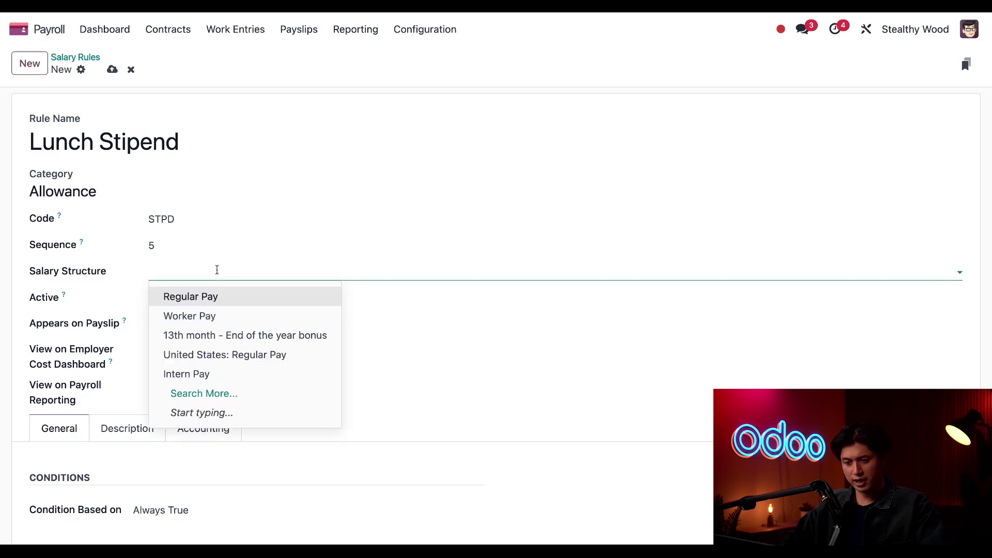
click(205, 374)
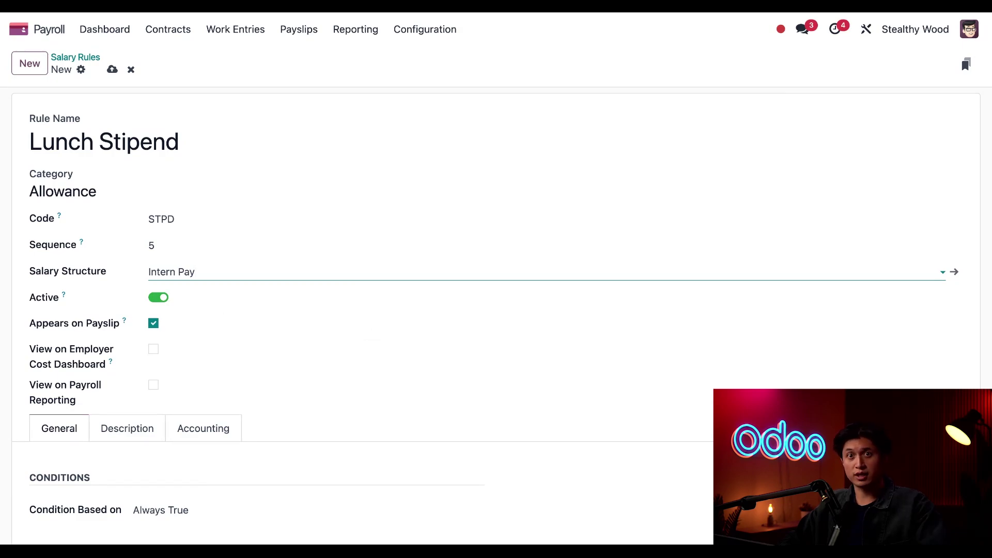
click(155, 350)
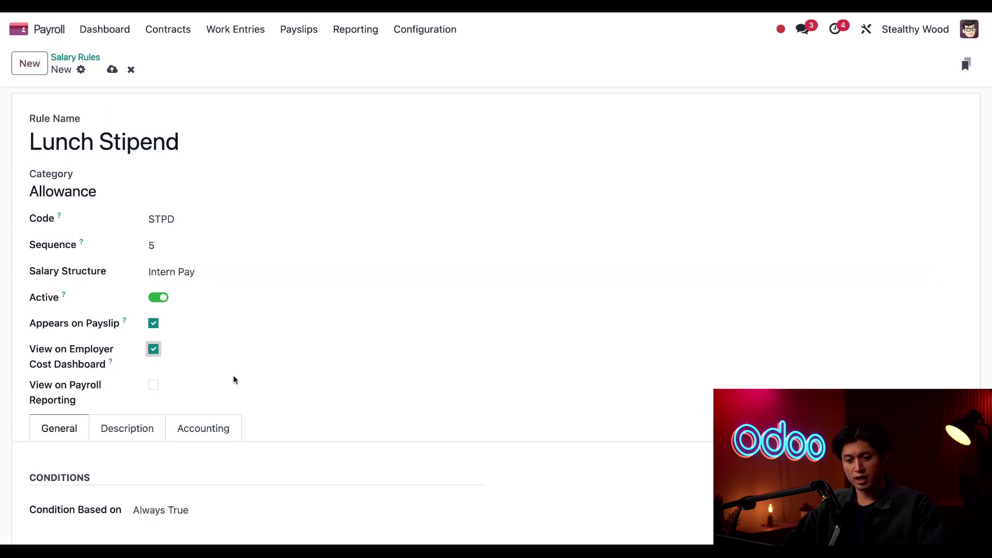
click(154, 386)
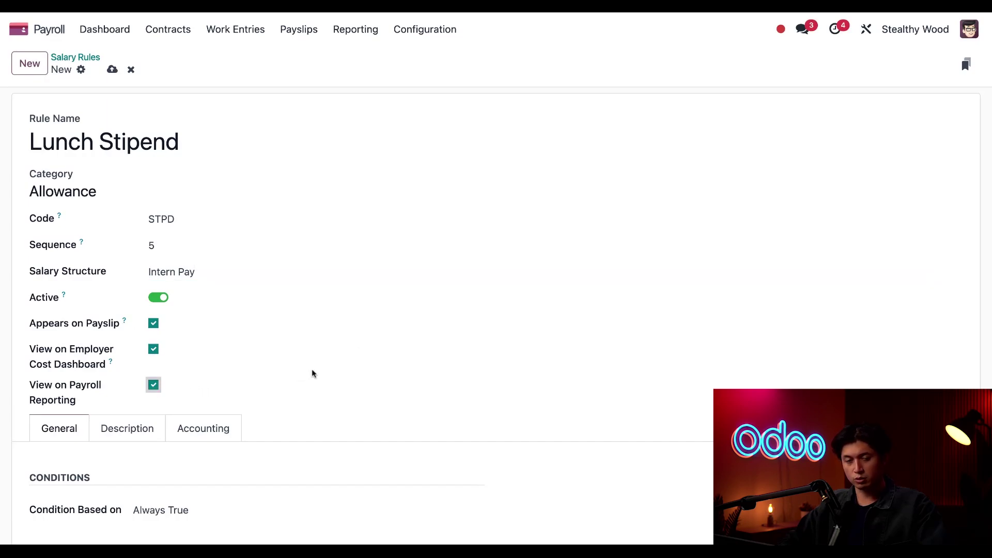
key(alt+s)
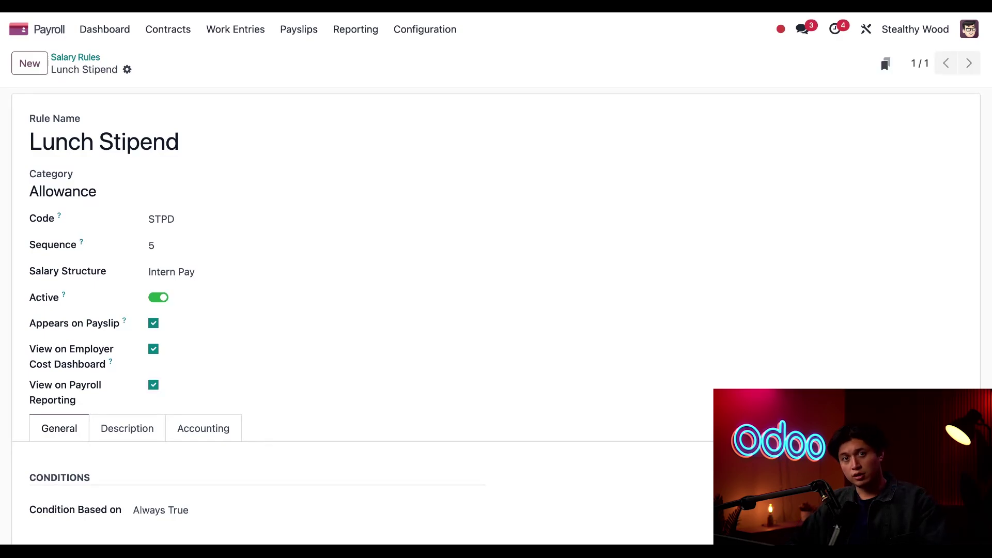
Step: Give the Lunch Stipend rule a Fixed Amount of 40.00 in its computation
scroll(496, 310, down, 5)
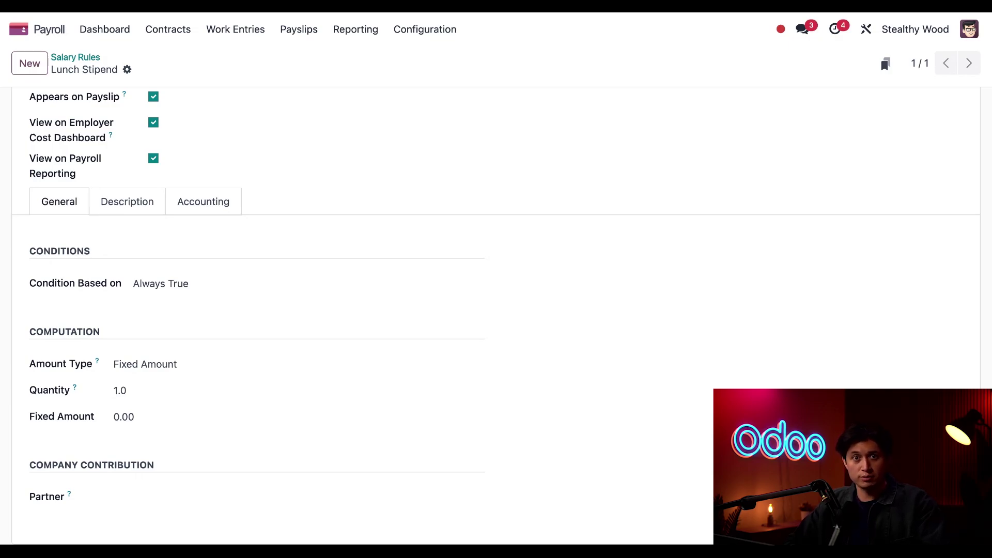
click(137, 419)
text(40)
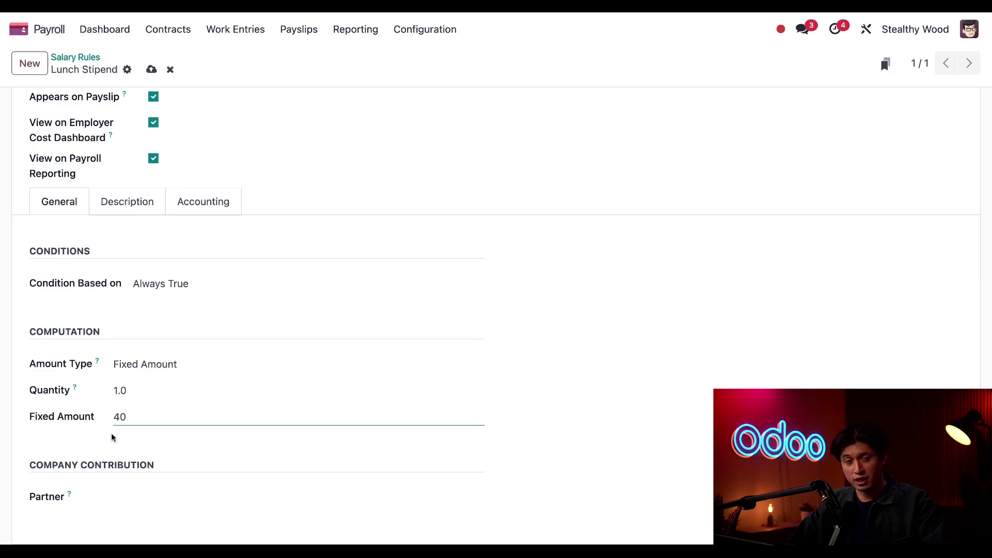
click(92, 441)
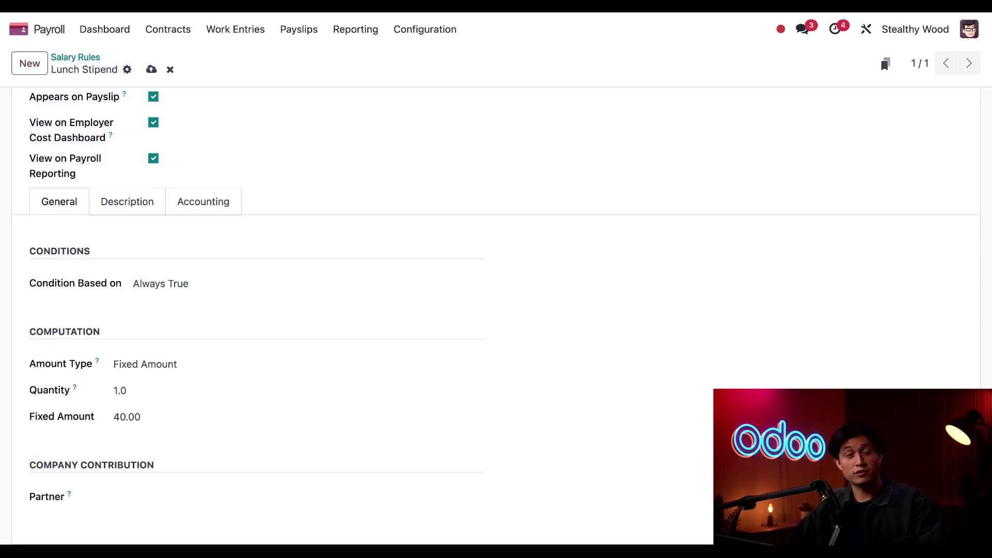
click(76, 58)
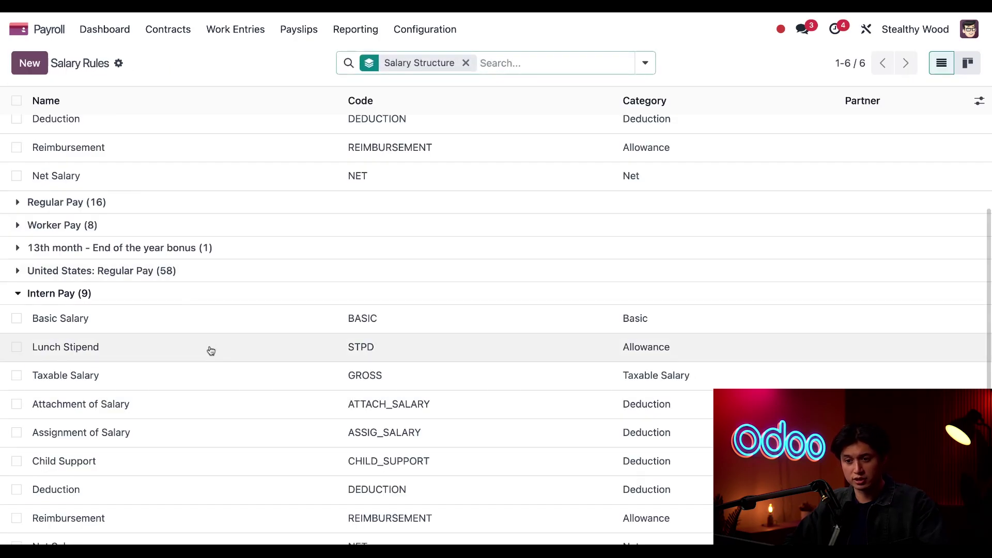
scroll(209, 347, down, 1)
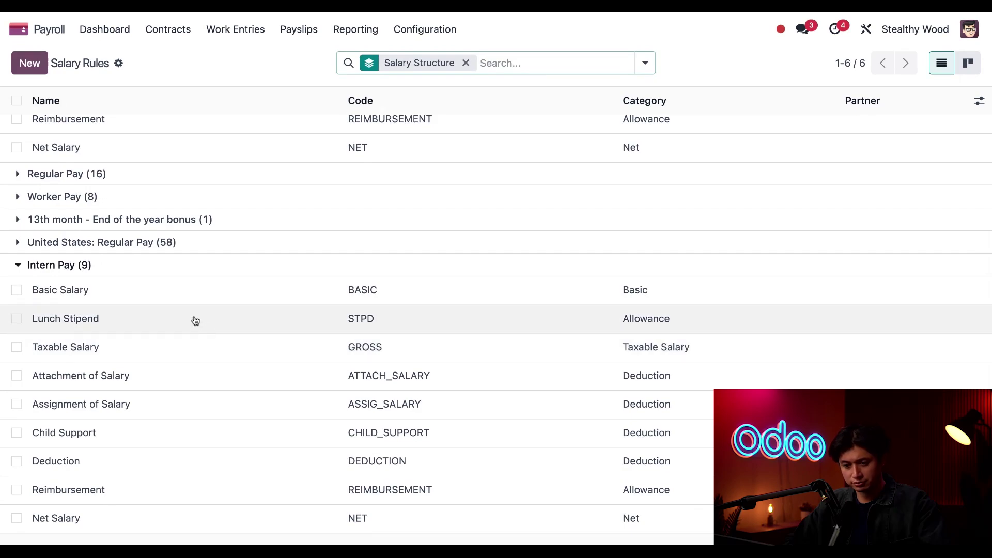